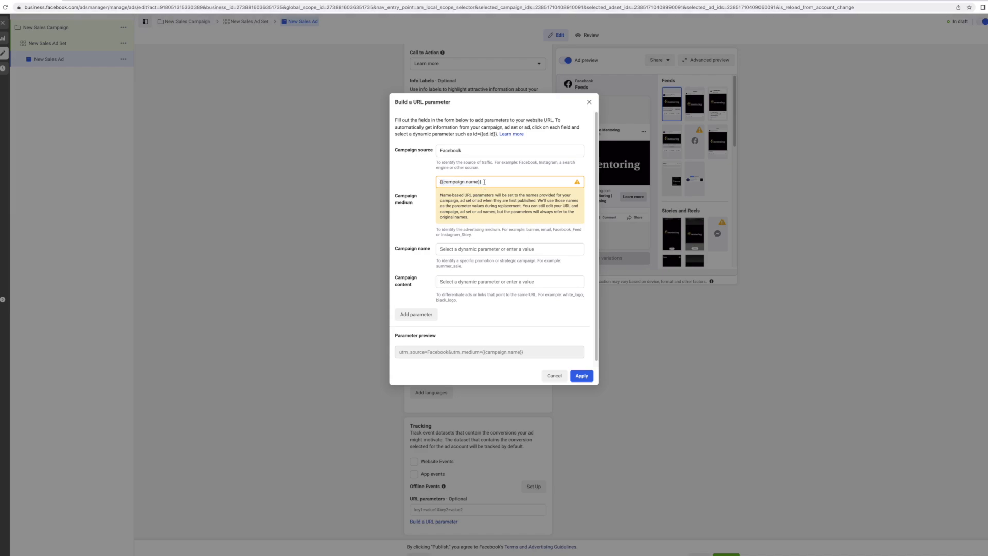
- Set the campaign name parameter to {{adset.name}} in the Build a URL parameter dialog
triple_click(484, 182)
click(424, 242)
click(450, 248)
key(Down)
key(Down)
key(Down)
key(Down)
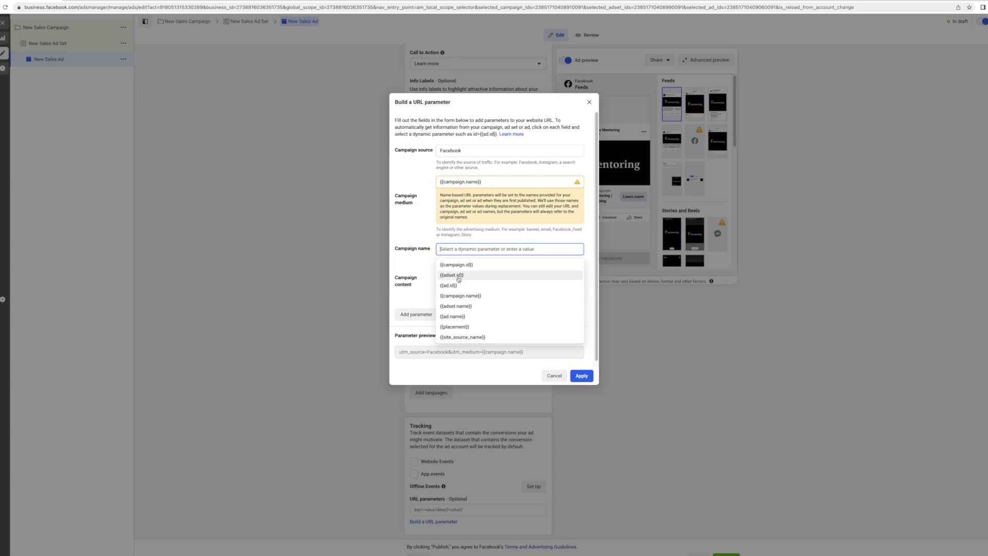
key(Return)
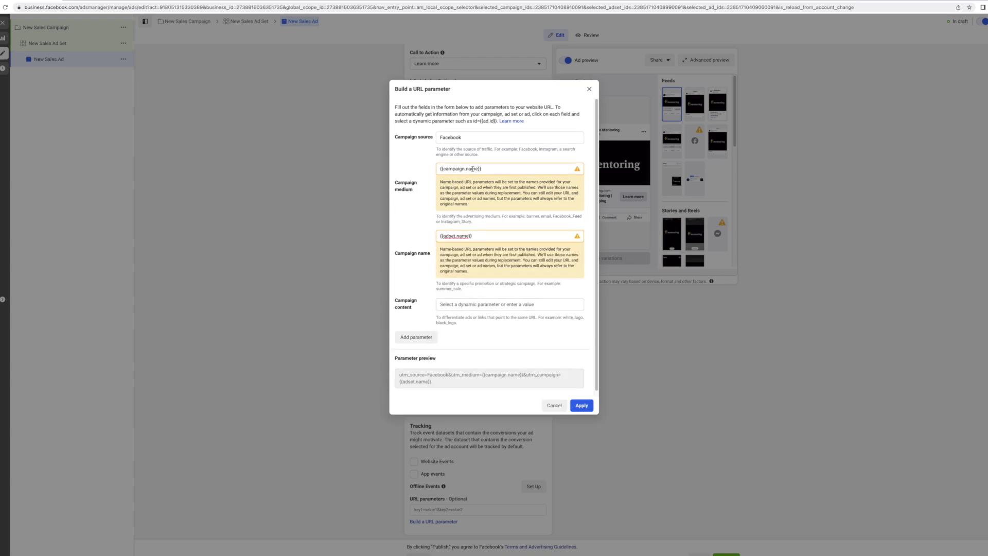
- Set the campaign content parameter to {{ad.name}}
click(448, 168)
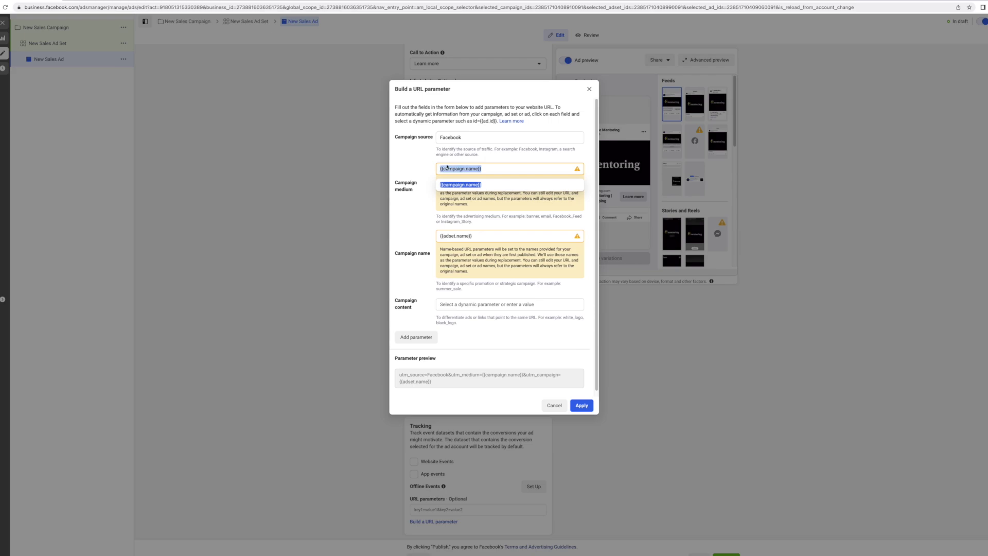
click(407, 168)
click(448, 236)
click(429, 245)
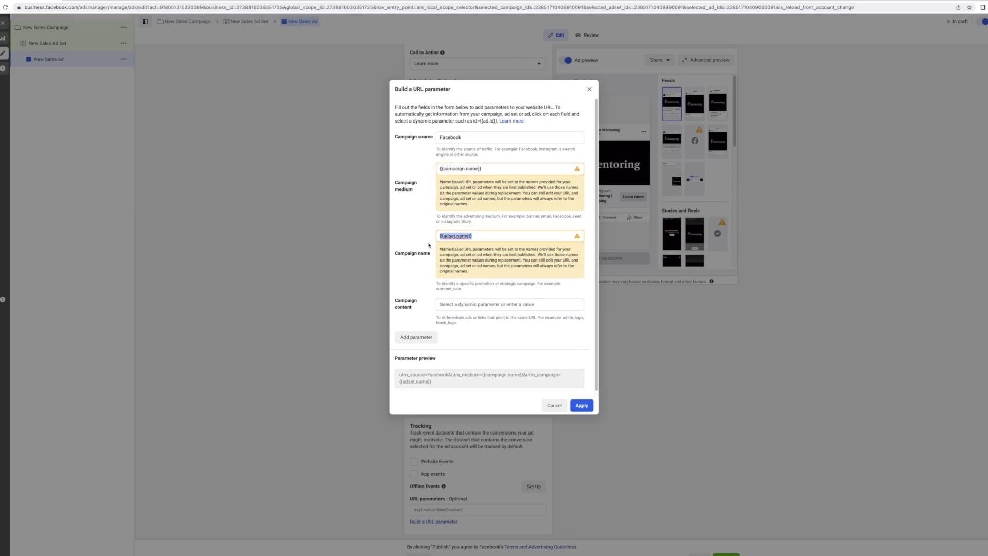
click(455, 303)
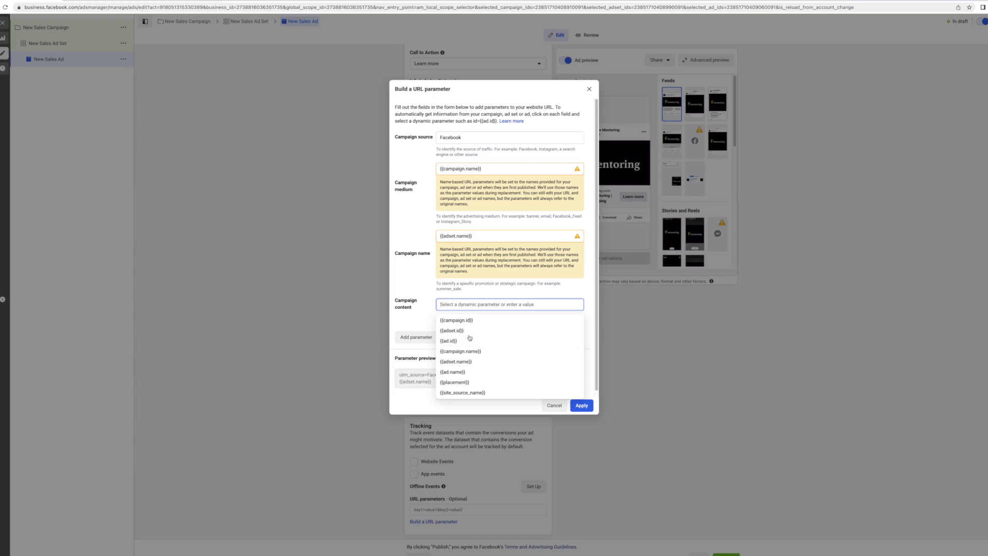
click(453, 371)
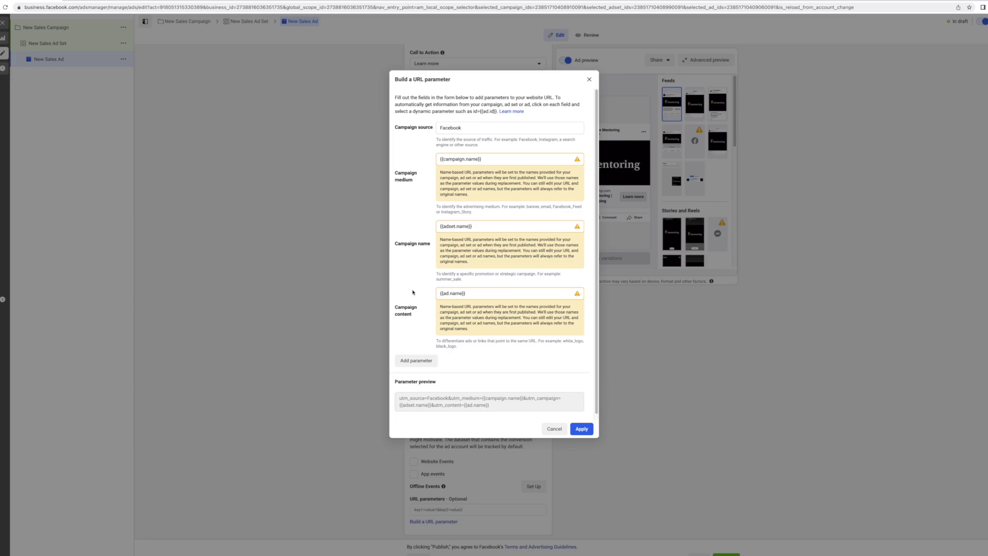
- Apply the UTM string to the ad, select the URL parameters text, and go to the URL Builder tab
click(581, 429)
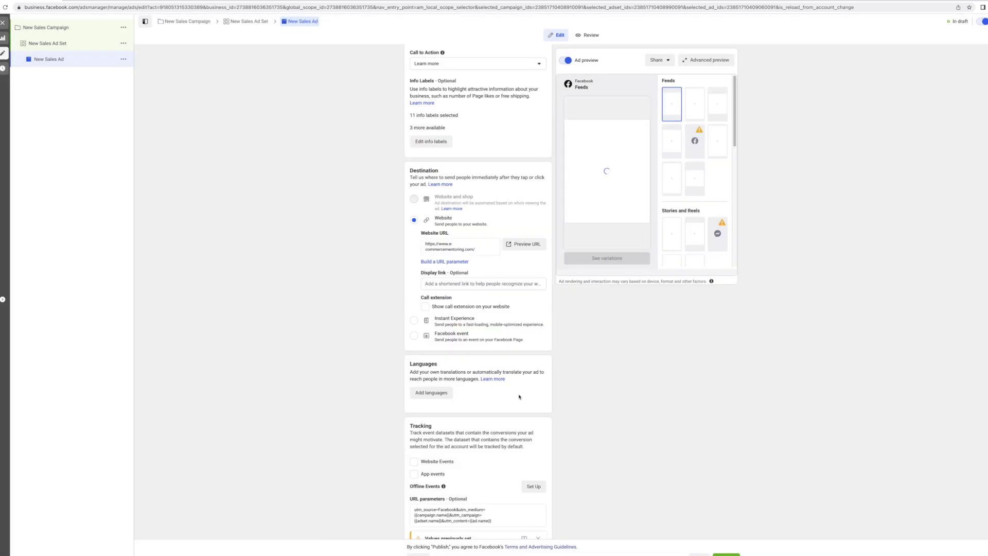
scroll(517, 391, down, 2)
click(504, 454)
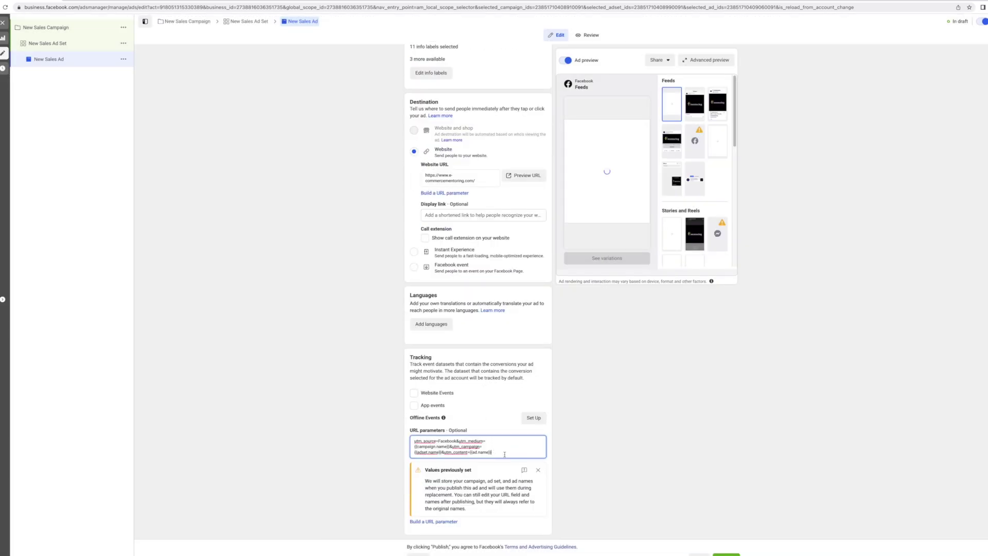
drag(504, 455, 400, 443)
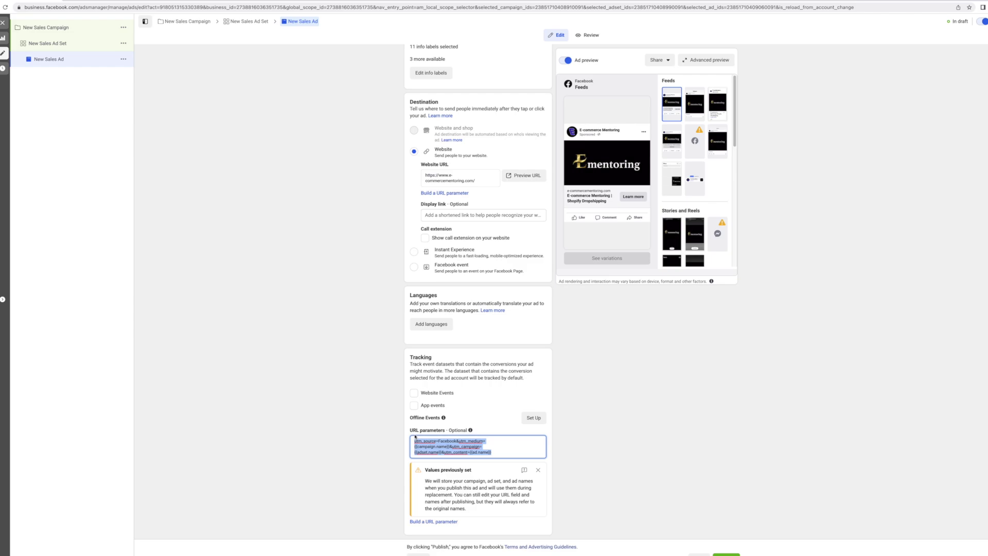
key(ctrl+Tab)
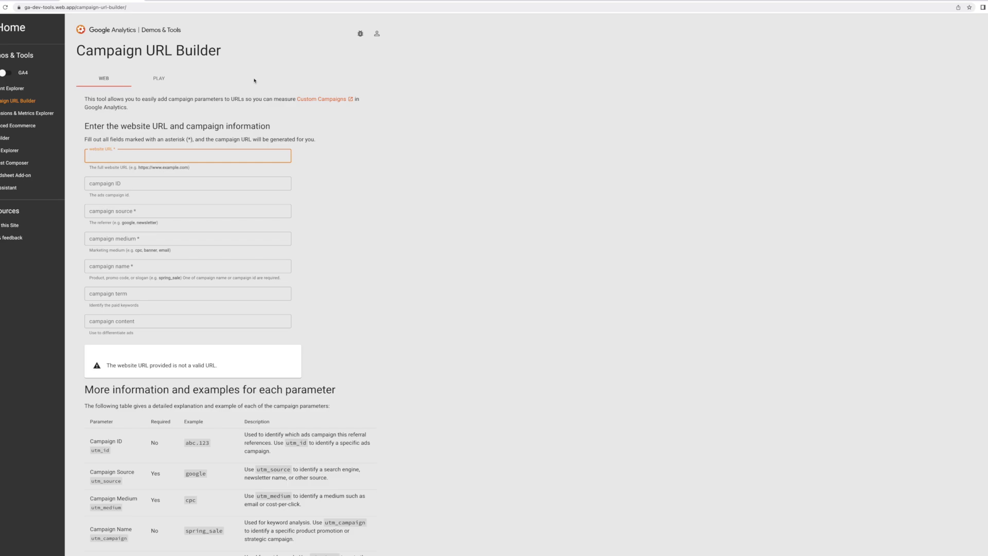
text(ttp:/www)
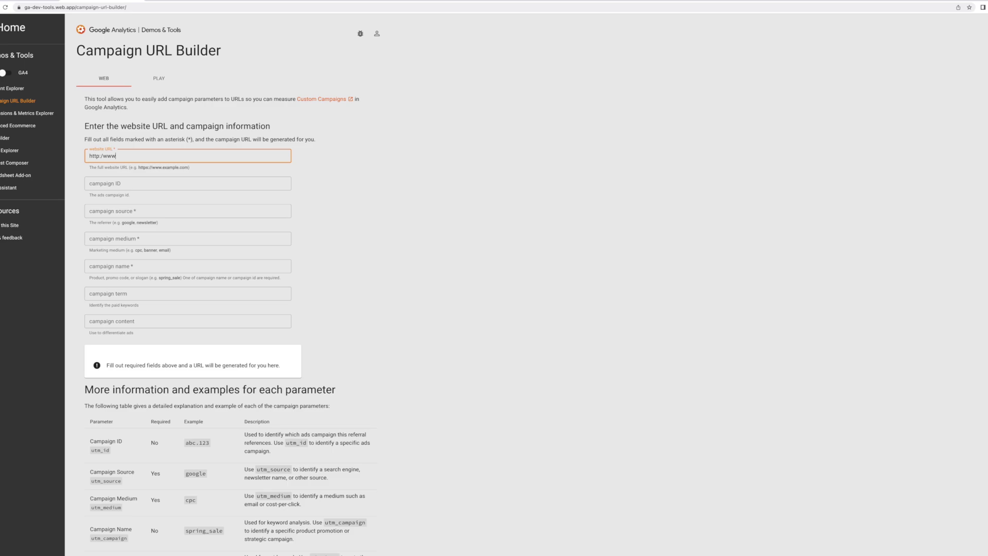
key(BackSpace)
key(BackSpace)
key(BackSpace)
text(/www.e-commercmentoring.co)
click(188, 183)
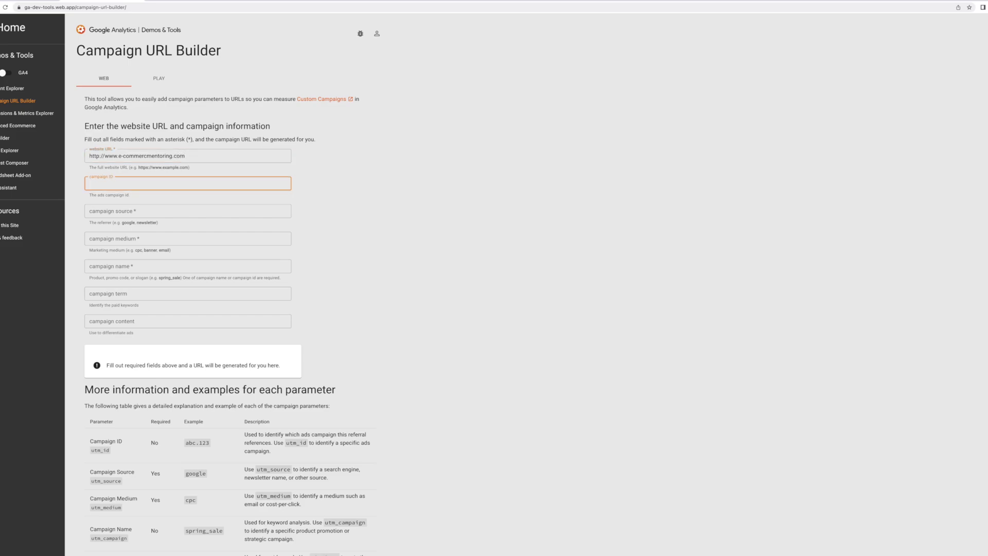
click(188, 211)
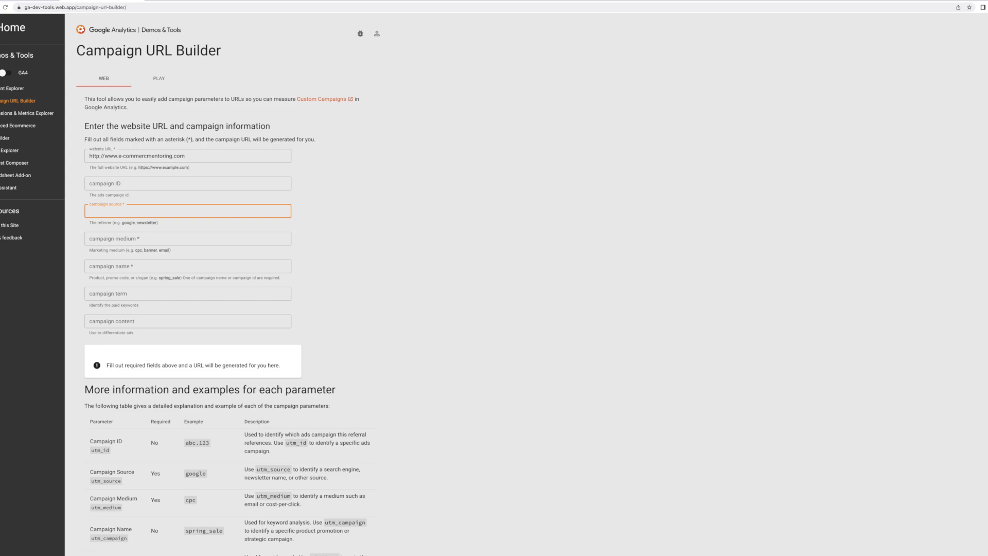
- Fill campaign source TikTok, medium 'TikTok video 1' and name 'TikTok Prospecting CBO 1'
text(TikTok)
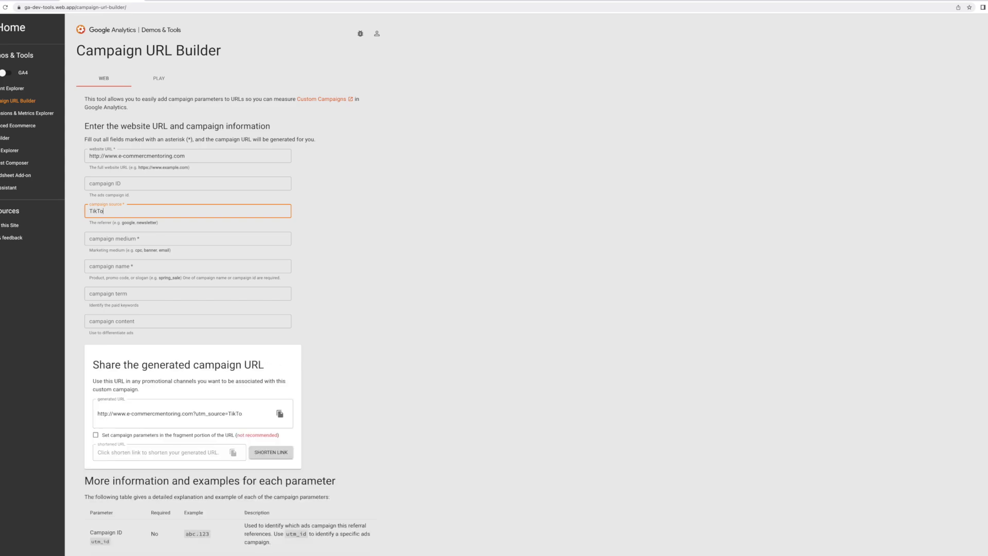
key(Tab)
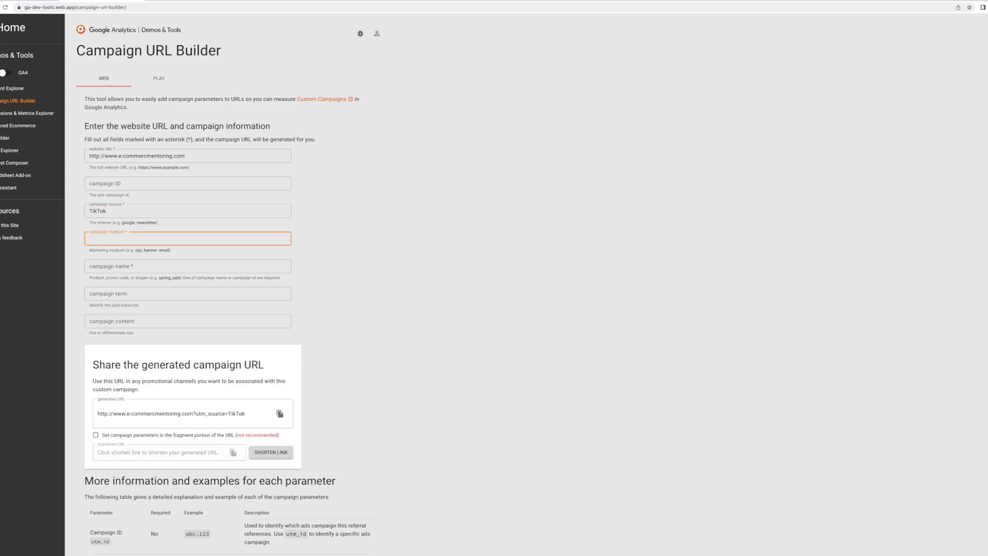
text(TikTok video 1)
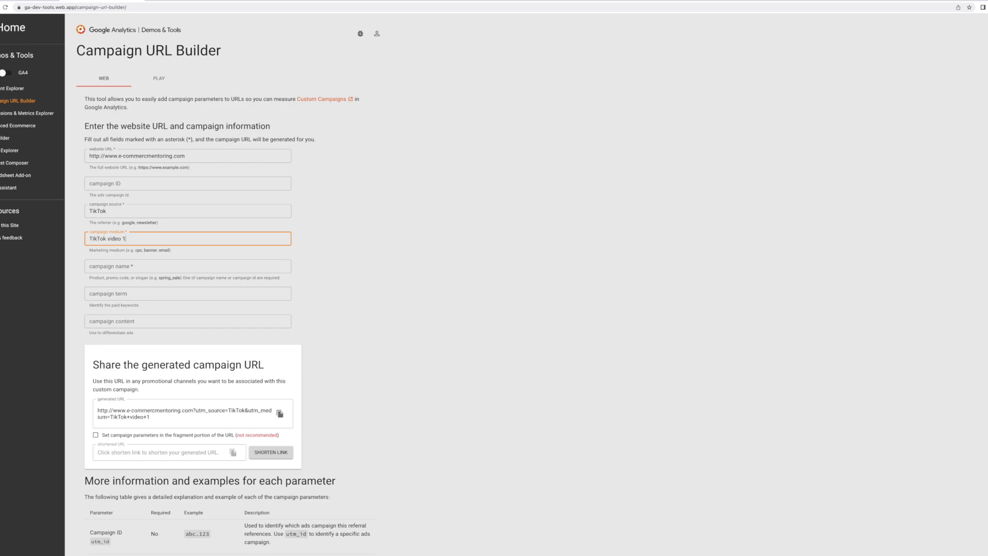
key(Tab)
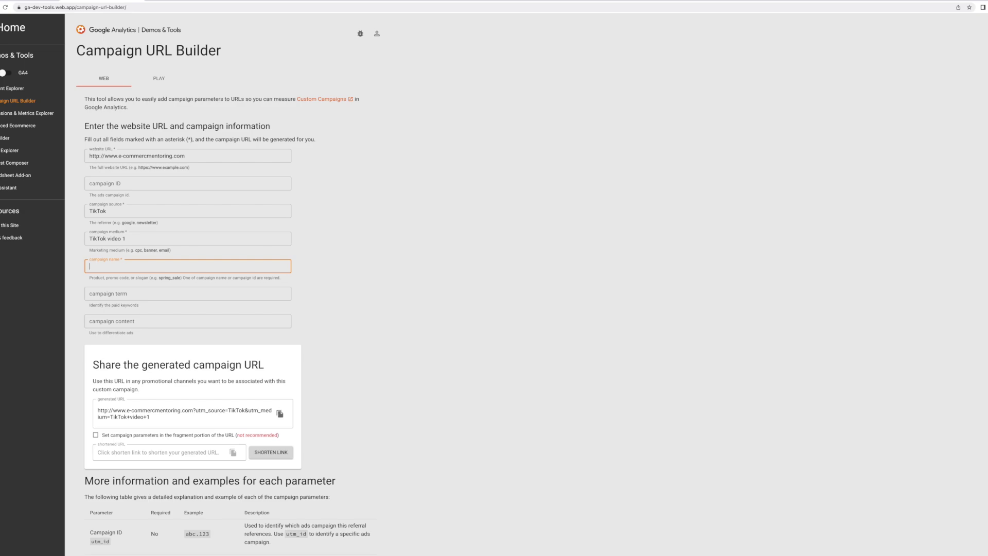
text(TiK)
text(Tok Prospecting )
text(CBO 1)
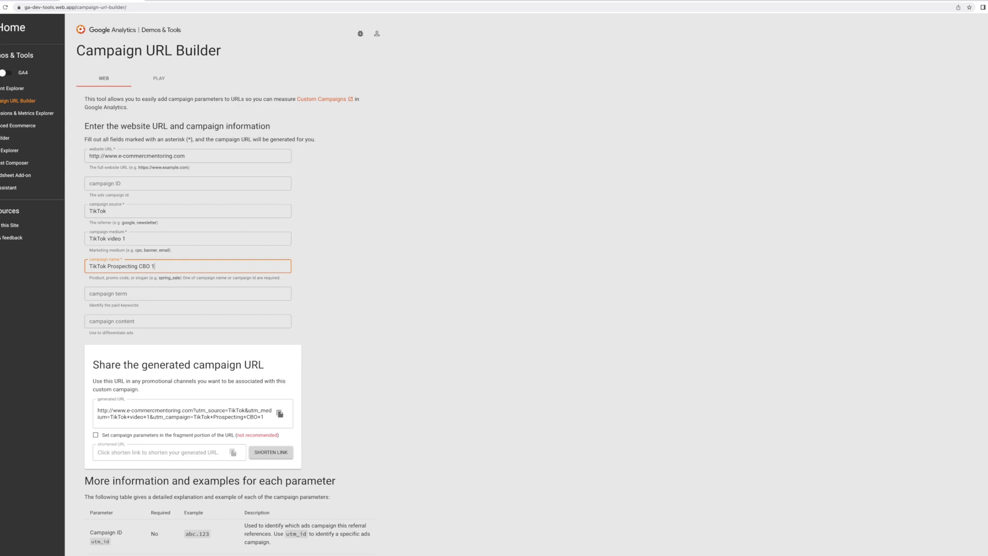
key(Tab)
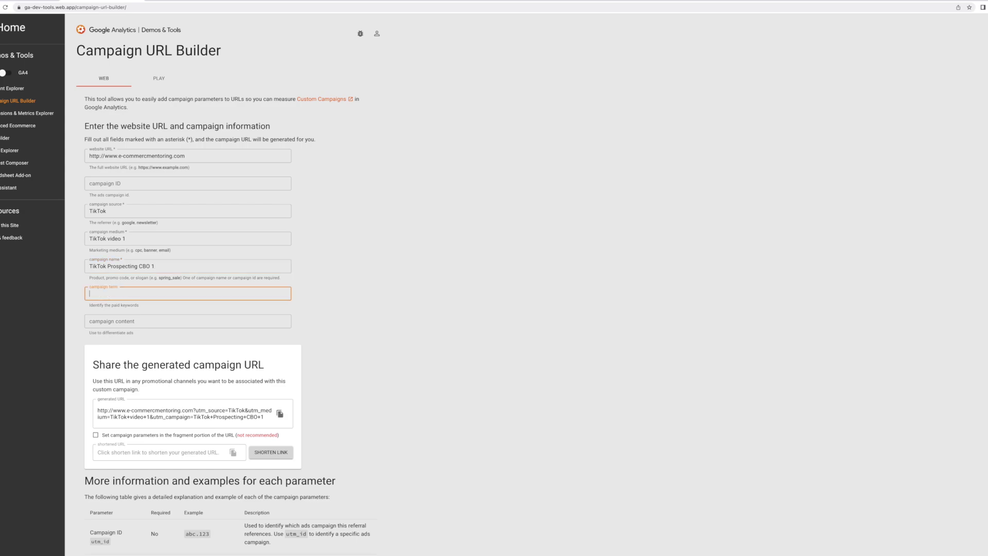
- Set campaign content to 'Broad Adset' and copy the generated campaign URL
click(188, 321)
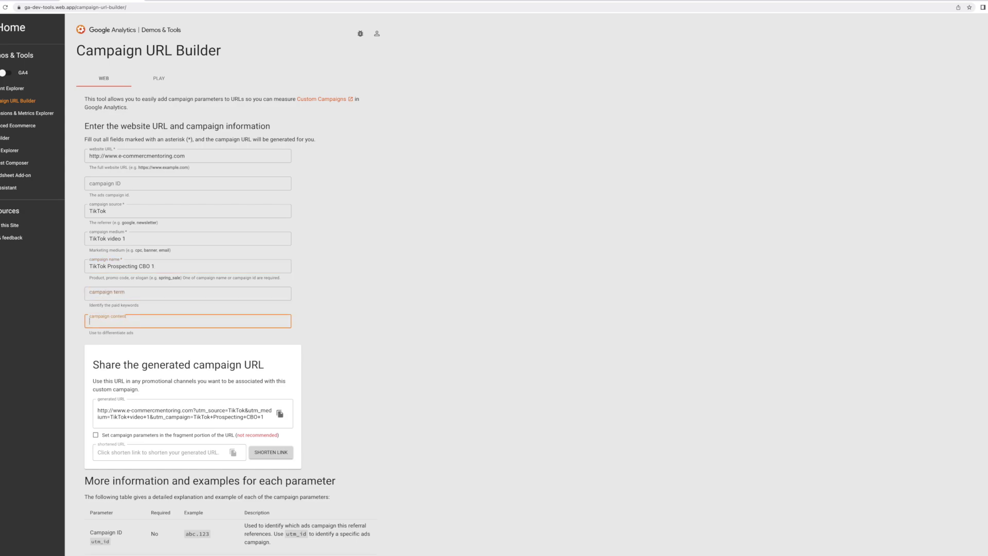
text(Broad Adset 1)
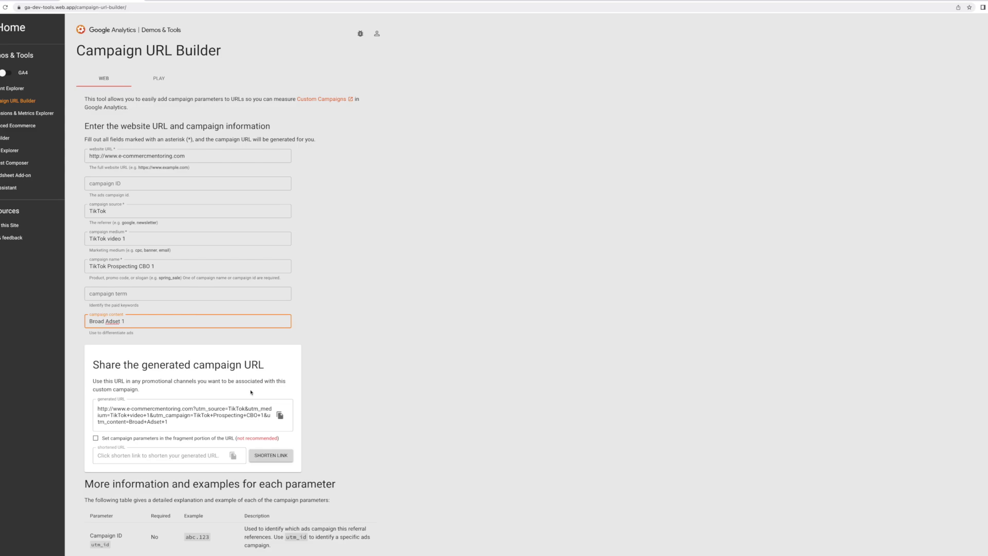
click(280, 414)
- Select the entire generated TikTok campaign URL
triple_click(150, 426)
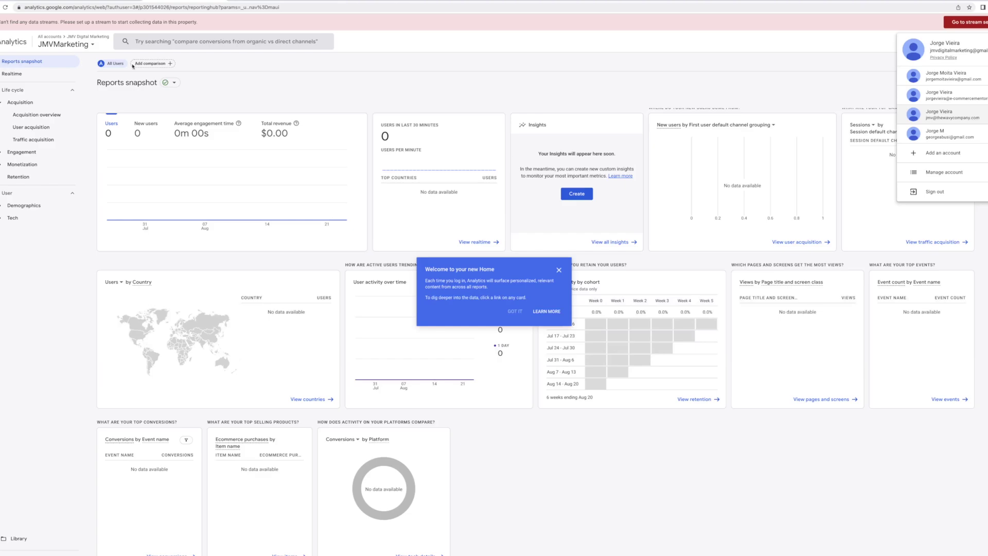
- Dismiss the account menu, open the Traffic acquisition report, then go to the Northbeam tab
key(Escape)
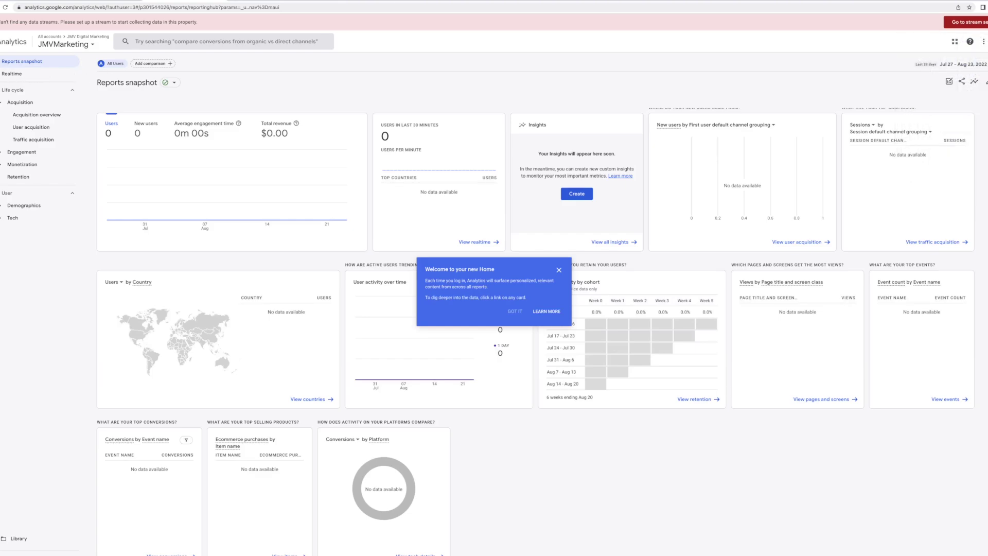
click(33, 140)
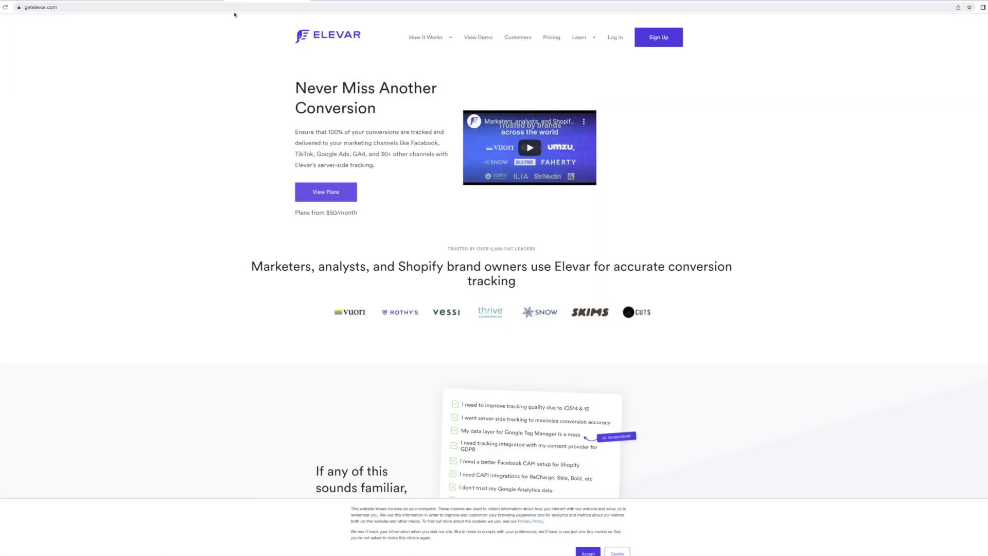
key(ctrl+Tab)
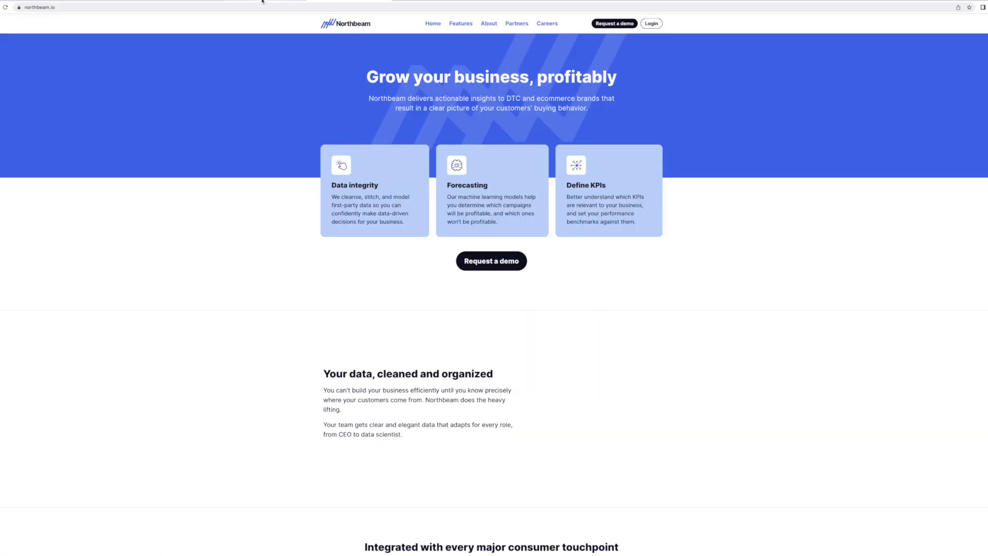